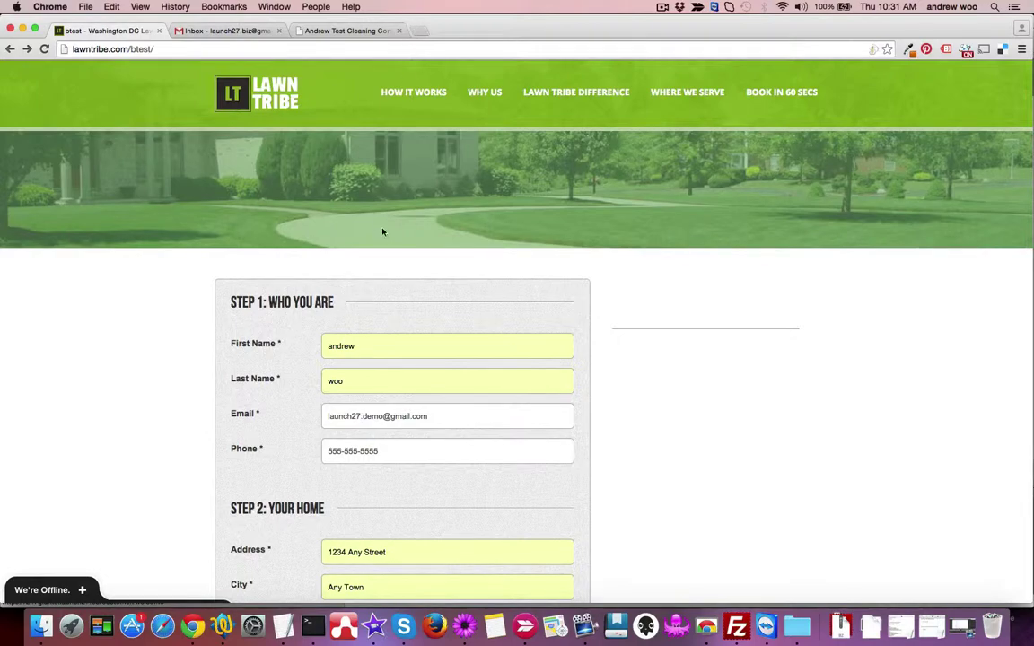
- Review the prefilled Lawn Tribe booking form and try to book the one bedroom apartment cleaning appointment
{"action": "scroll", "coordinate": [384, 306], "scroll_direction": "down", "scroll_amount": 2}
{"action": "scroll", "coordinate": [384, 308], "scroll_direction": "down", "scroll_amount": 10}
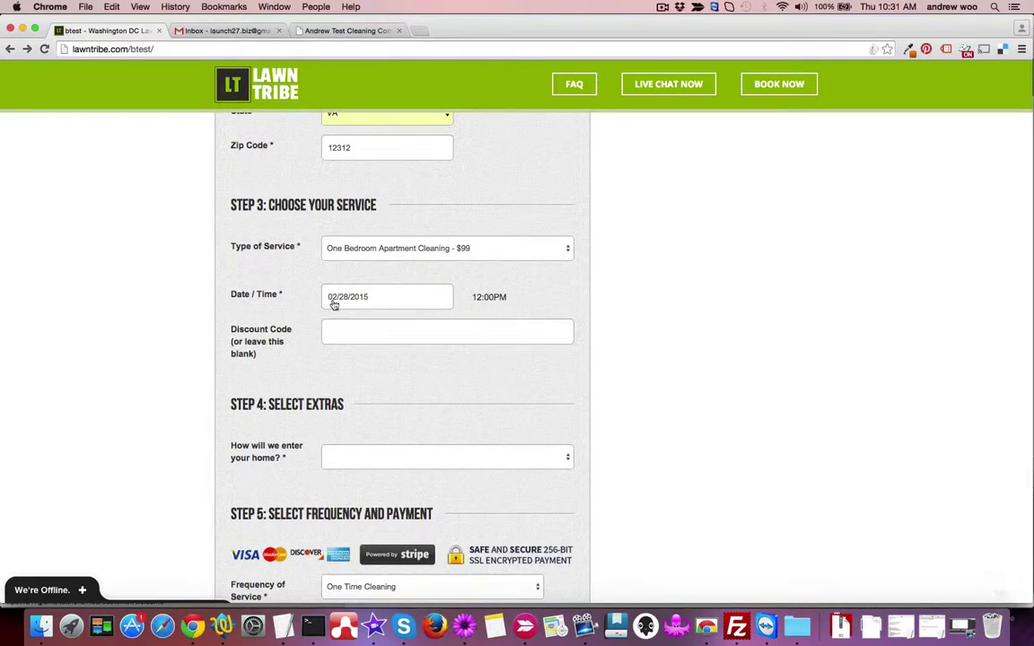
{"action": "scroll", "coordinate": [510, 299], "scroll_direction": "down", "scroll_amount": 8}
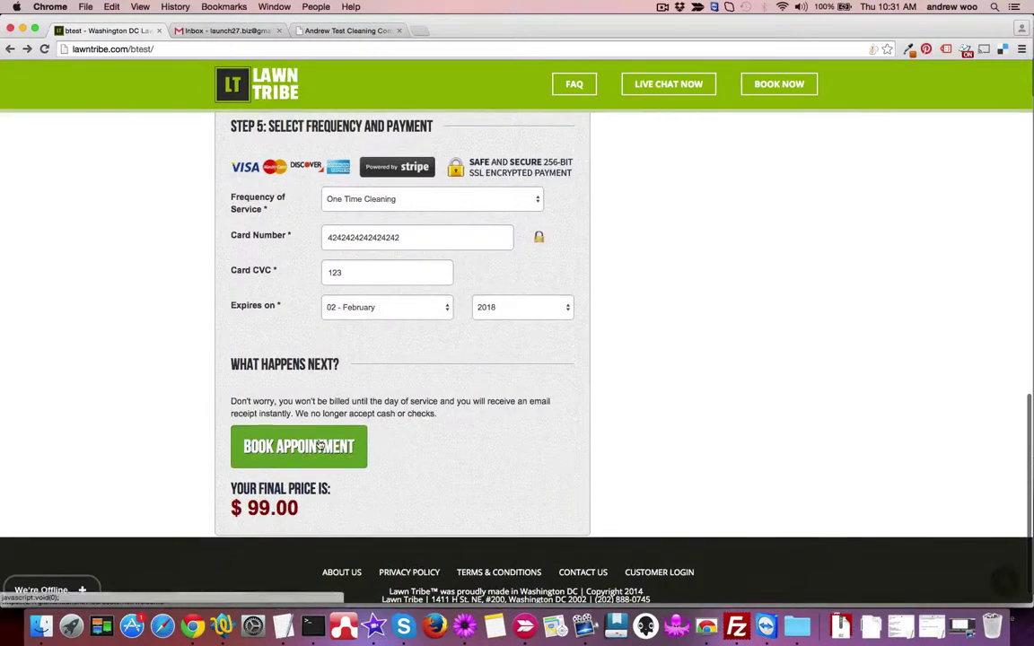
{"action": "scroll", "coordinate": [320, 445], "scroll_direction": "up", "scroll_amount": 1}
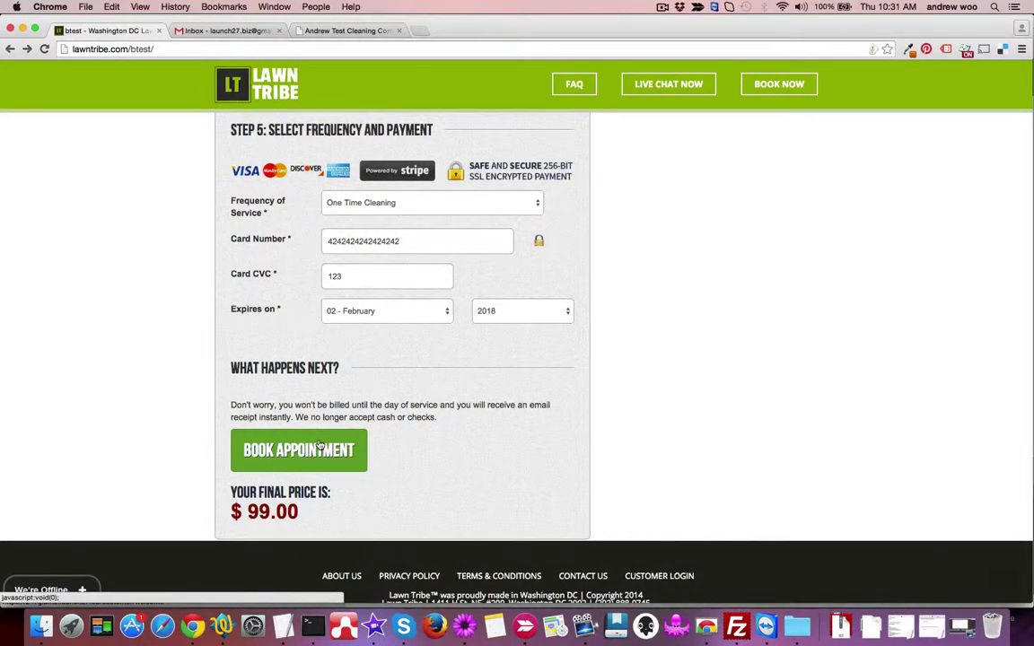
{"action": "left_click", "coordinate": [314, 451]}
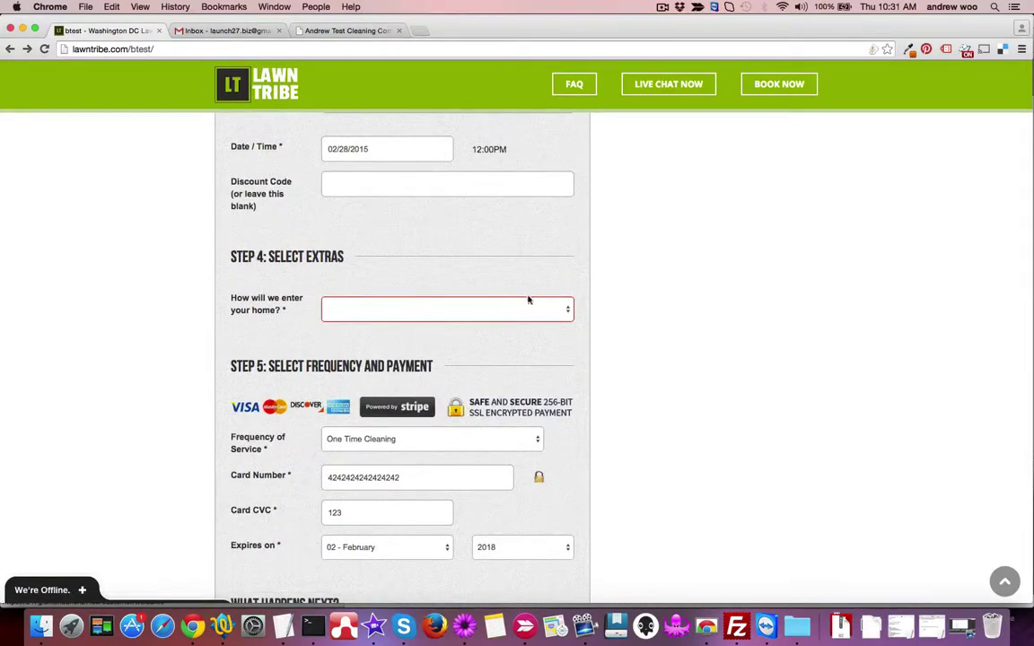
- Choose I'm Home as the answer to how the cleaners will enter the home
{"action": "left_click", "coordinate": [526, 302]}
{"action": "left_click", "coordinate": [494, 331]}
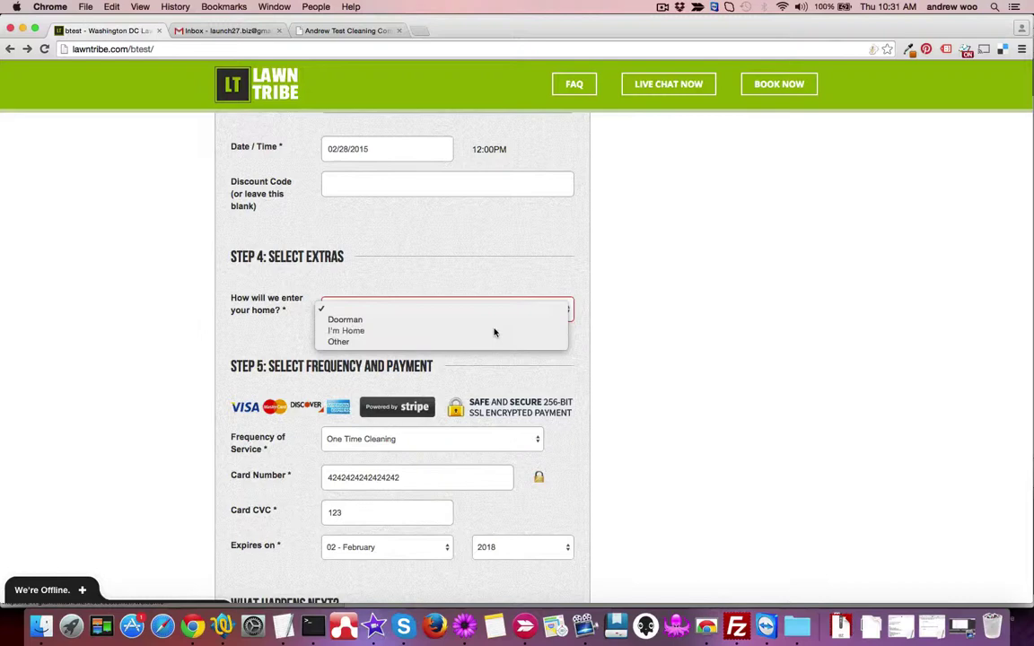
{"action": "scroll", "coordinate": [494, 333], "scroll_direction": "down", "scroll_amount": 5}
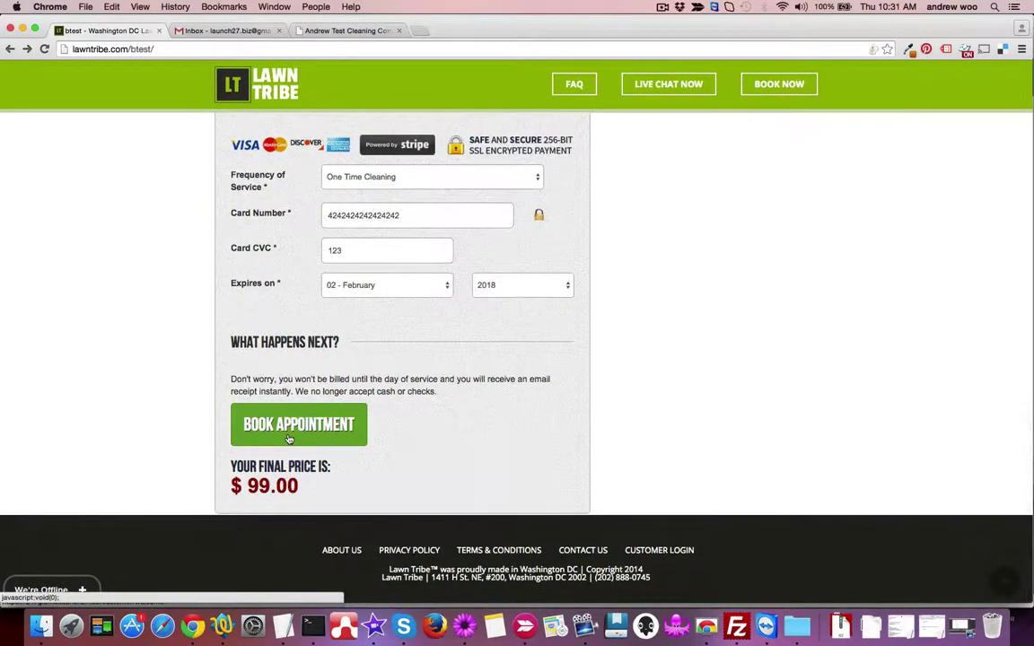
- Book the appointment and request the customer's account confirmation
{"action": "left_click", "coordinate": [289, 430]}
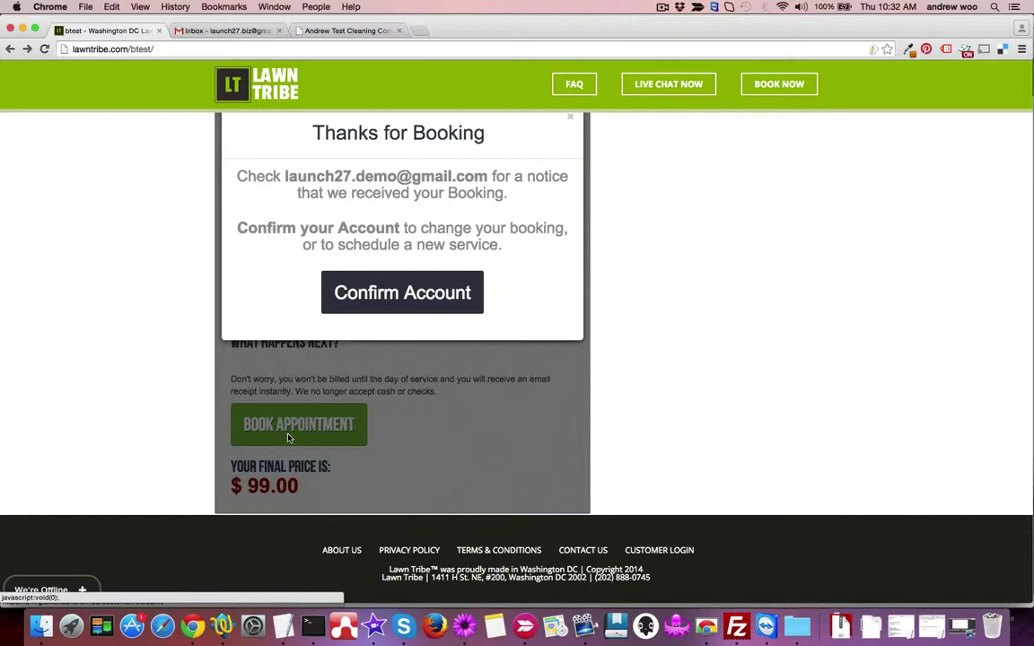
{"action": "left_click", "coordinate": [394, 303]}
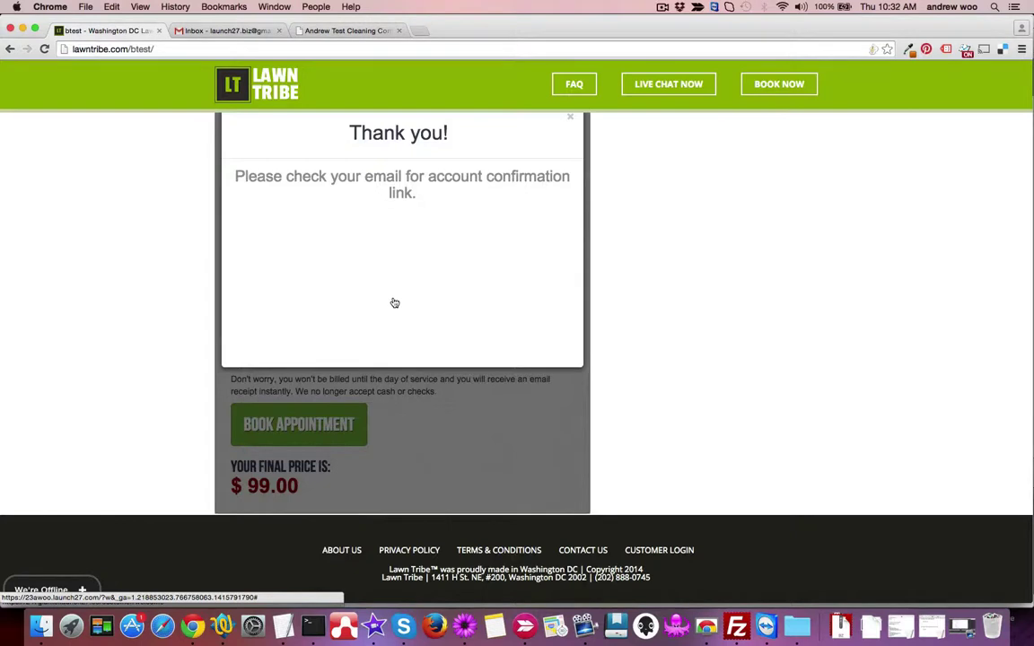
{"action": "scroll", "coordinate": [394, 303], "scroll_direction": "up", "scroll_amount": 1}
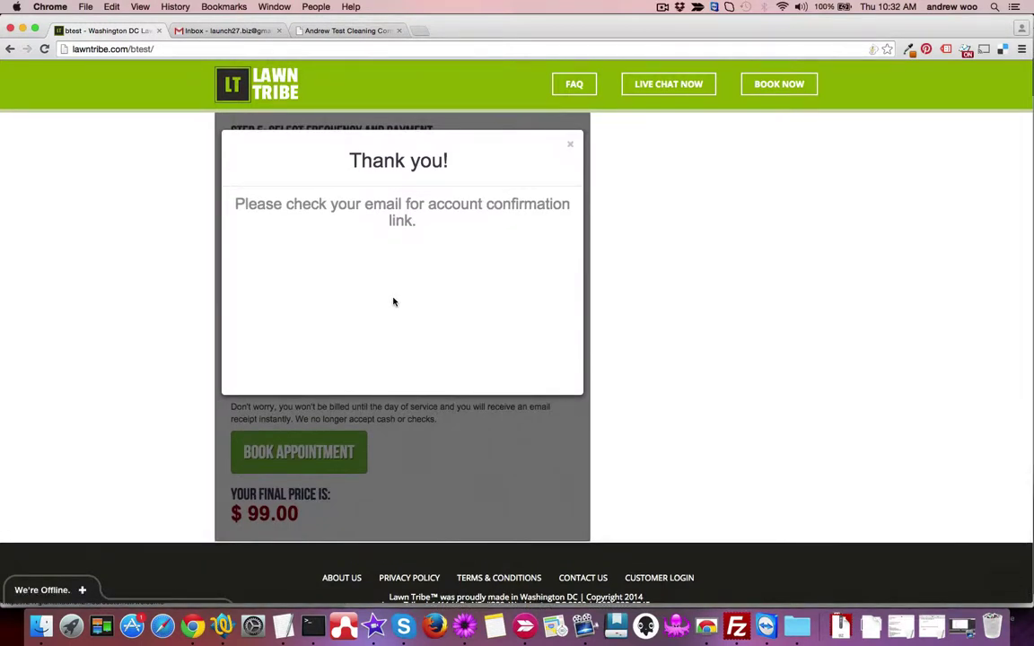
- Switch to the Gmail inbox, refresh it and open the New Booking By Customer email
{"action": "left_click", "coordinate": [229, 30]}
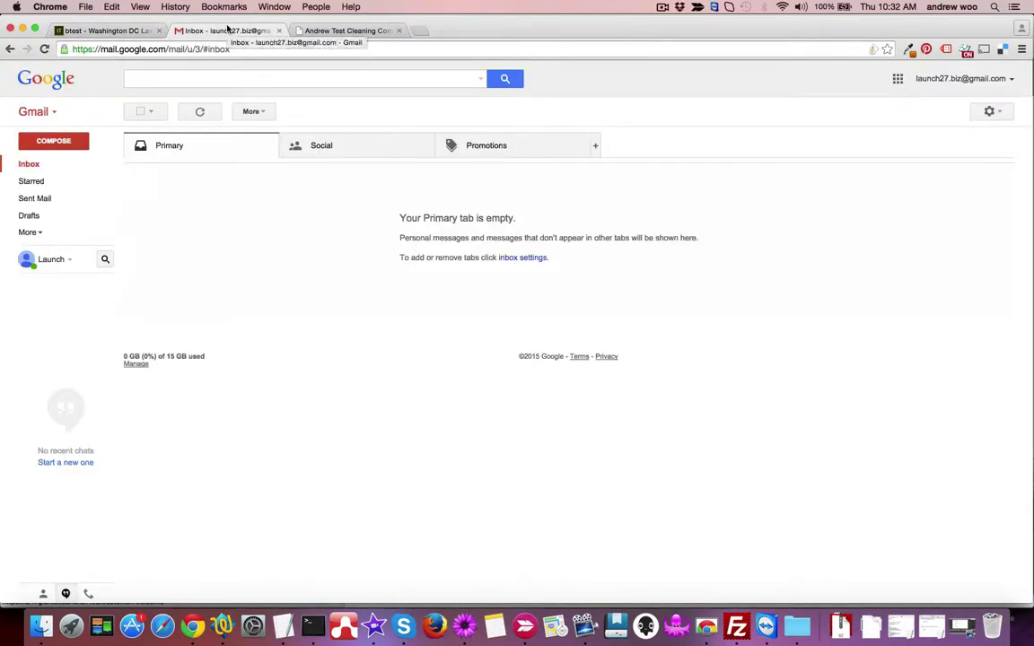
{"action": "left_click", "coordinate": [200, 112]}
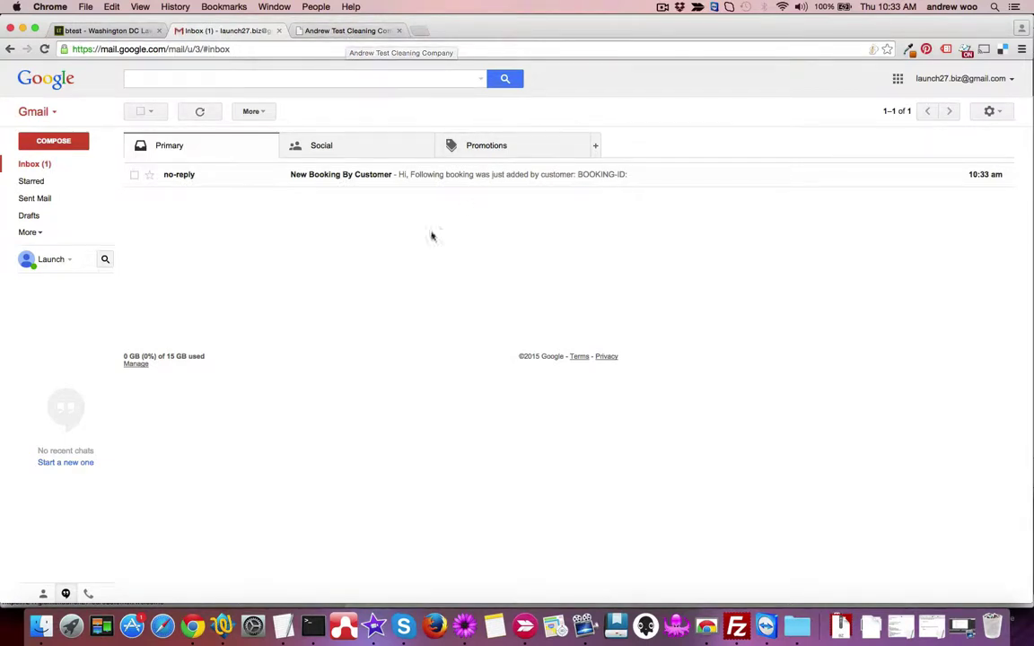
{"action": "left_click", "coordinate": [345, 180]}
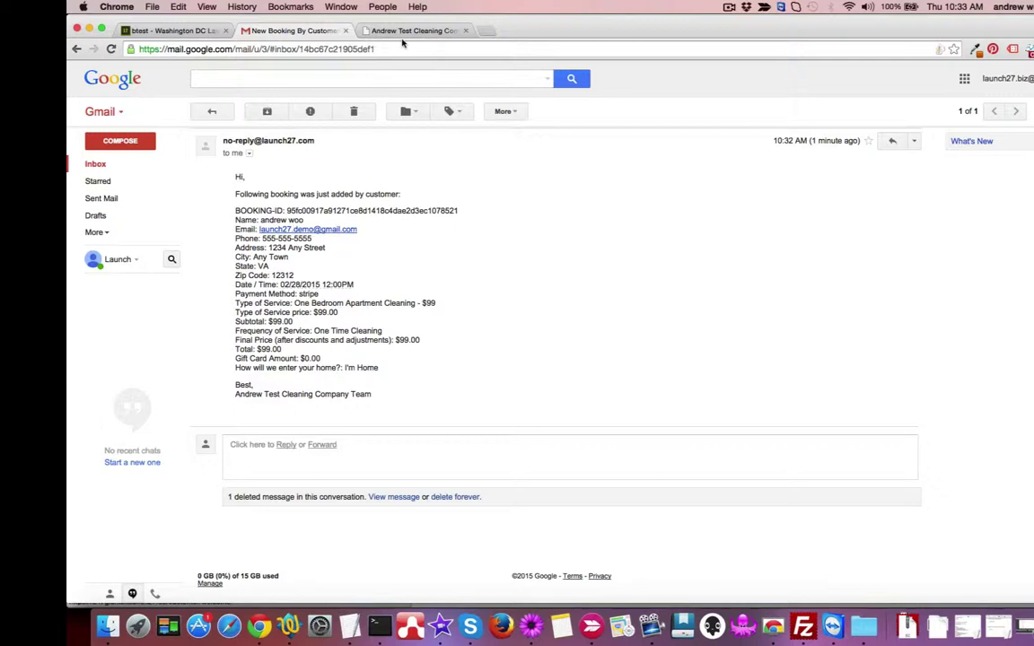
- Switch to the Launch27 bookings admin, reload it, open the February 28, 2015 booking for editing and review its details
{"action": "left_click", "coordinate": [400, 31]}
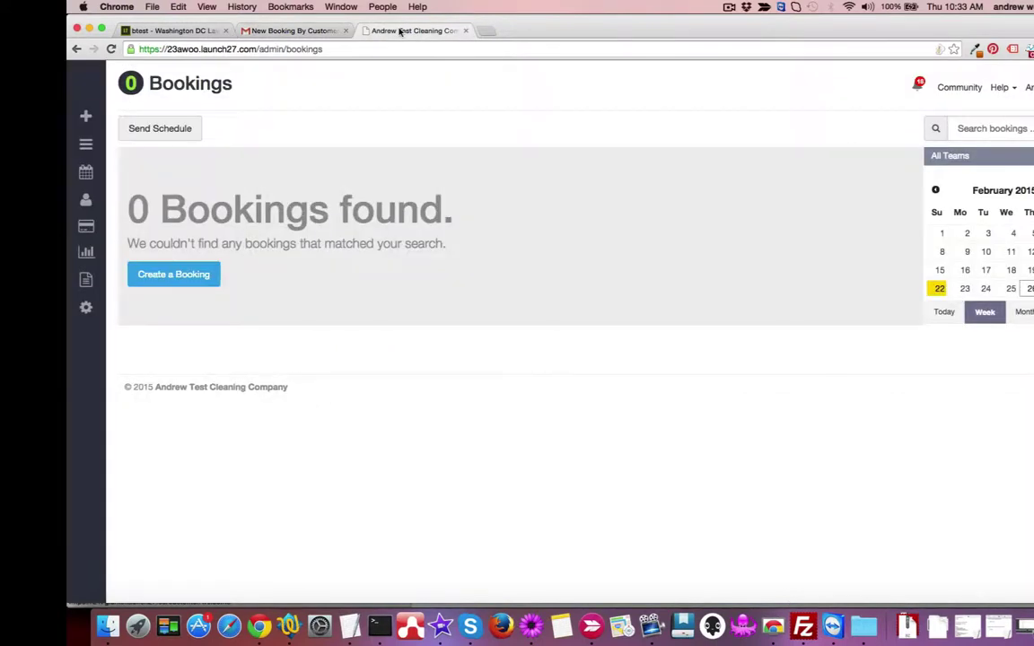
{"action": "key", "text": "super+r"}
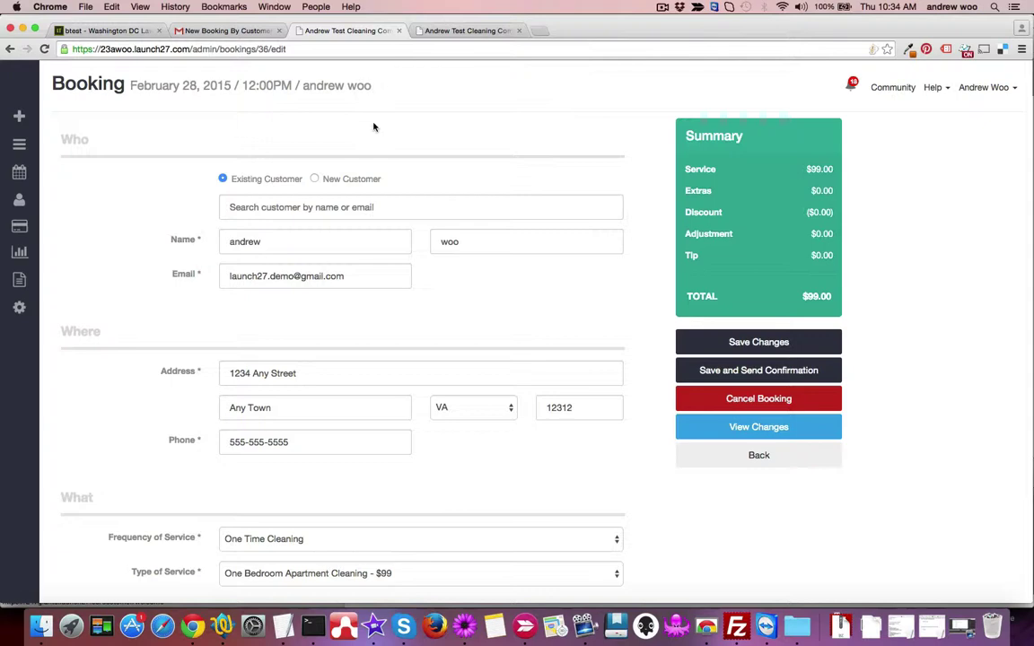
{"action": "scroll", "coordinate": [375, 127], "scroll_direction": "down", "scroll_amount": 5}
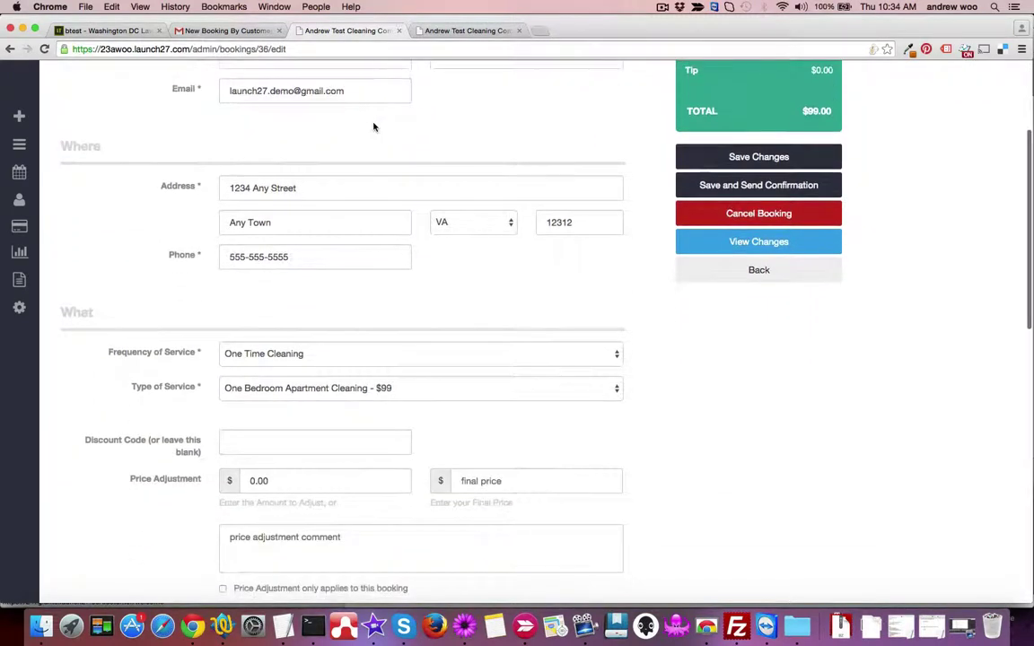
{"action": "scroll", "coordinate": [374, 126], "scroll_direction": "down", "scroll_amount": 3}
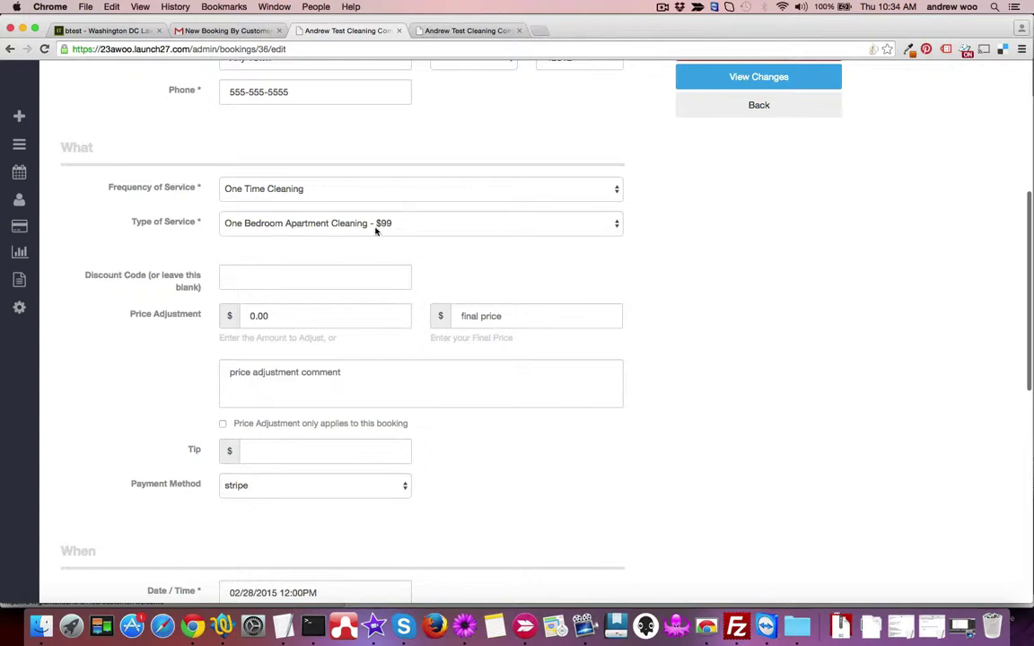
{"action": "scroll", "coordinate": [430, 232], "scroll_direction": "down", "scroll_amount": 3}
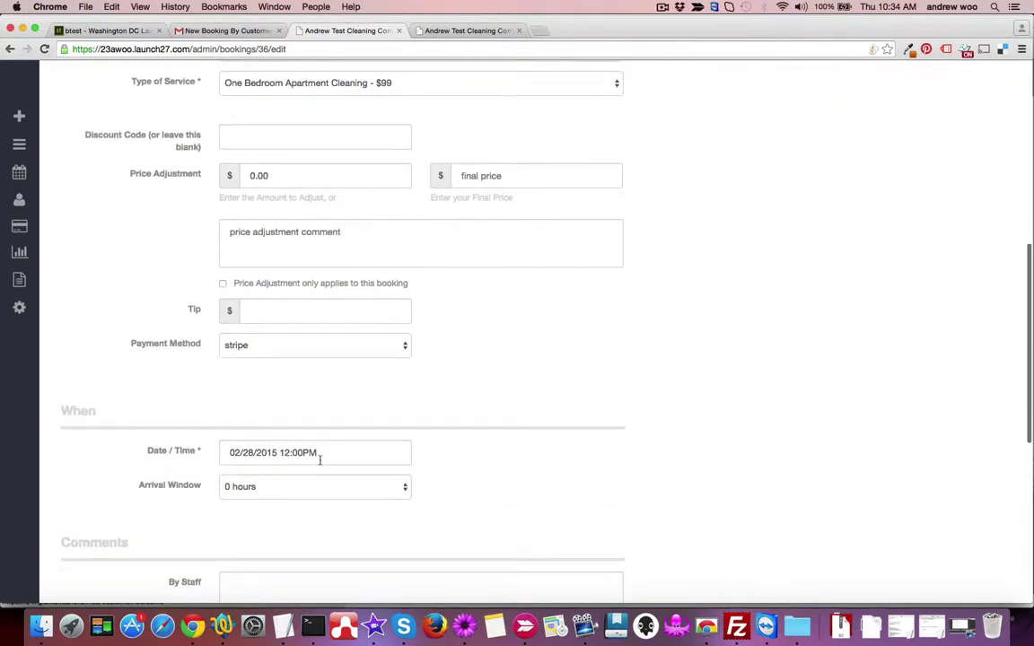
{"action": "scroll", "coordinate": [330, 458], "scroll_direction": "down", "scroll_amount": 3}
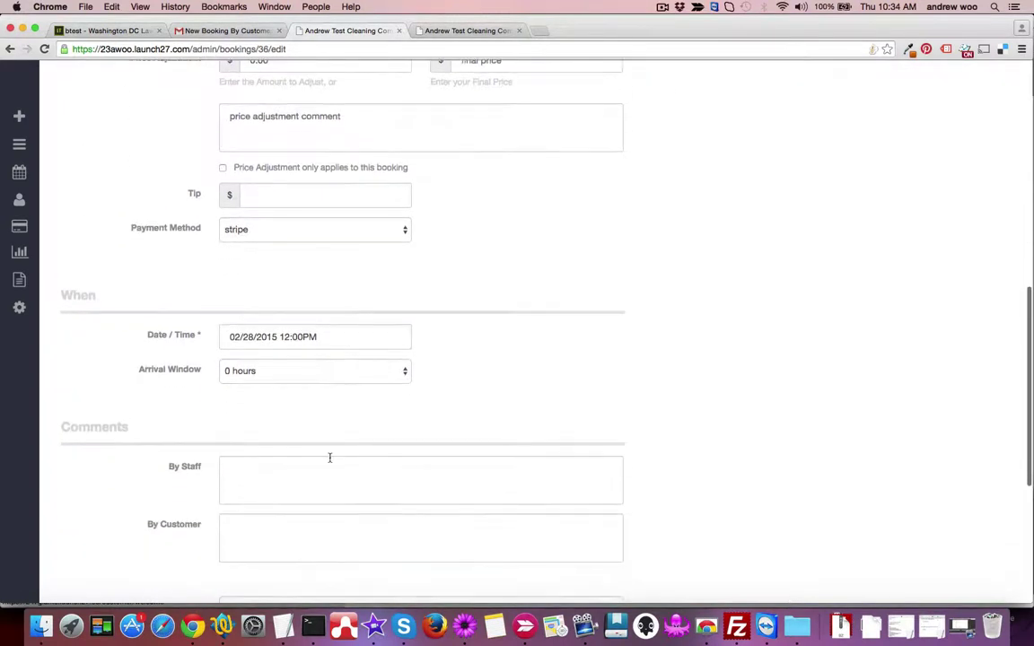
{"action": "scroll", "coordinate": [329, 458], "scroll_direction": "down", "scroll_amount": 6}
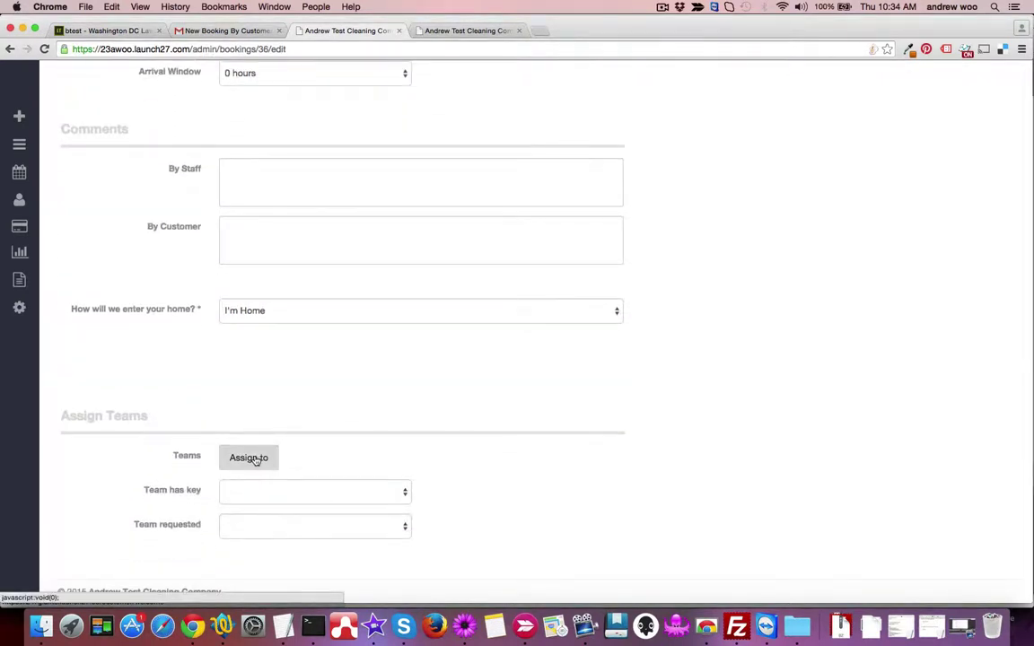
- Assign the booking to the Super Cleaning Team and save the team assignment
{"action": "left_click", "coordinate": [254, 458]}
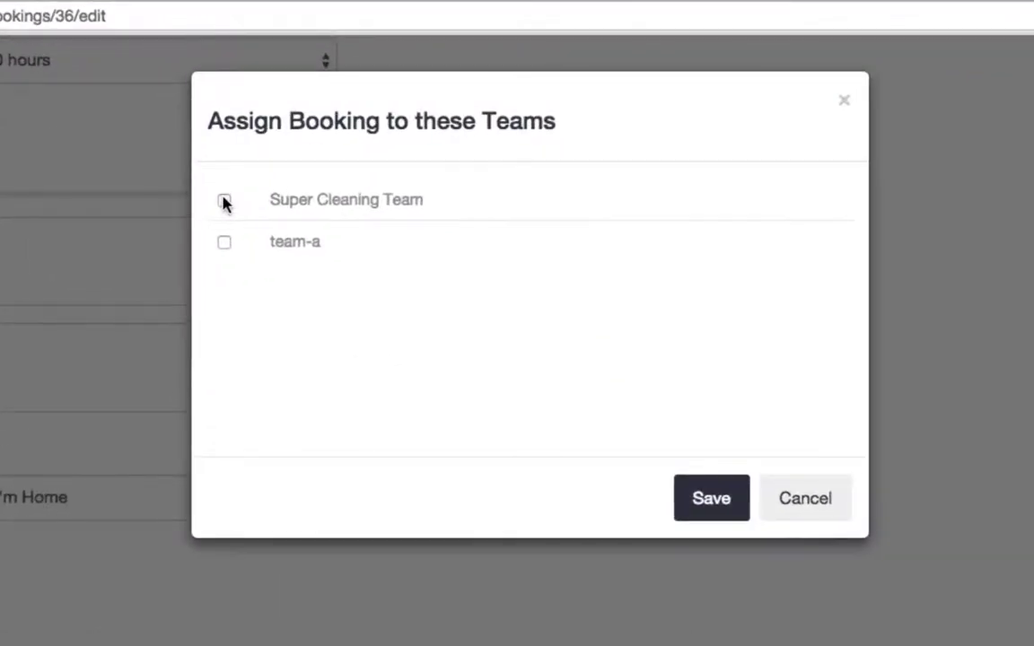
{"action": "left_click", "coordinate": [225, 201]}
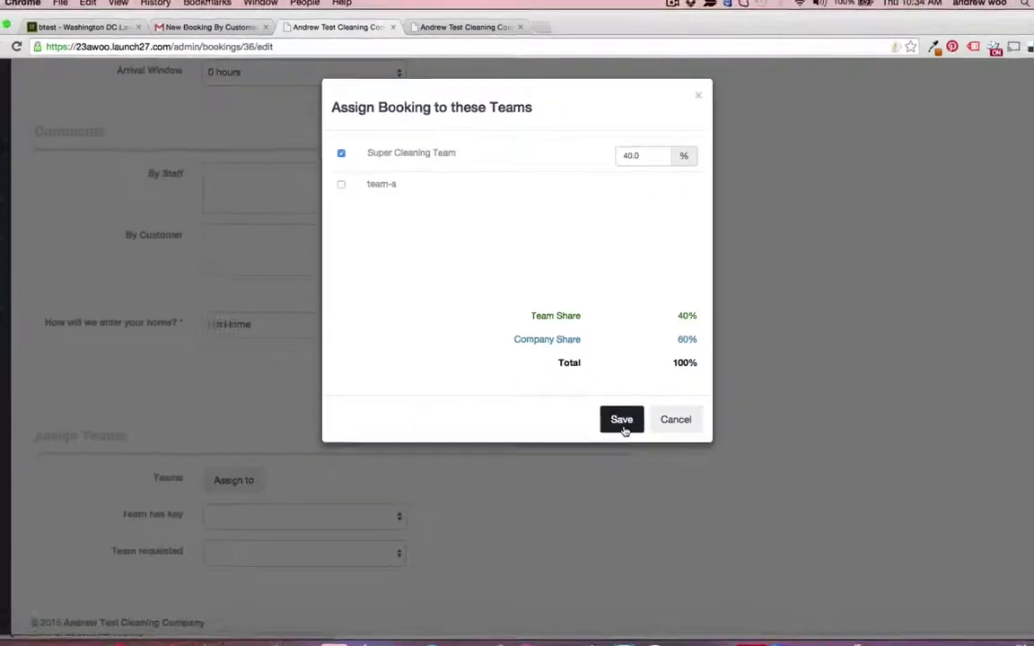
{"action": "left_click", "coordinate": [623, 427]}
- Save the booking with the option to send a confirmation, bringing up the confirmation email preview
{"action": "scroll", "coordinate": [617, 412], "scroll_direction": "up", "scroll_amount": 10}
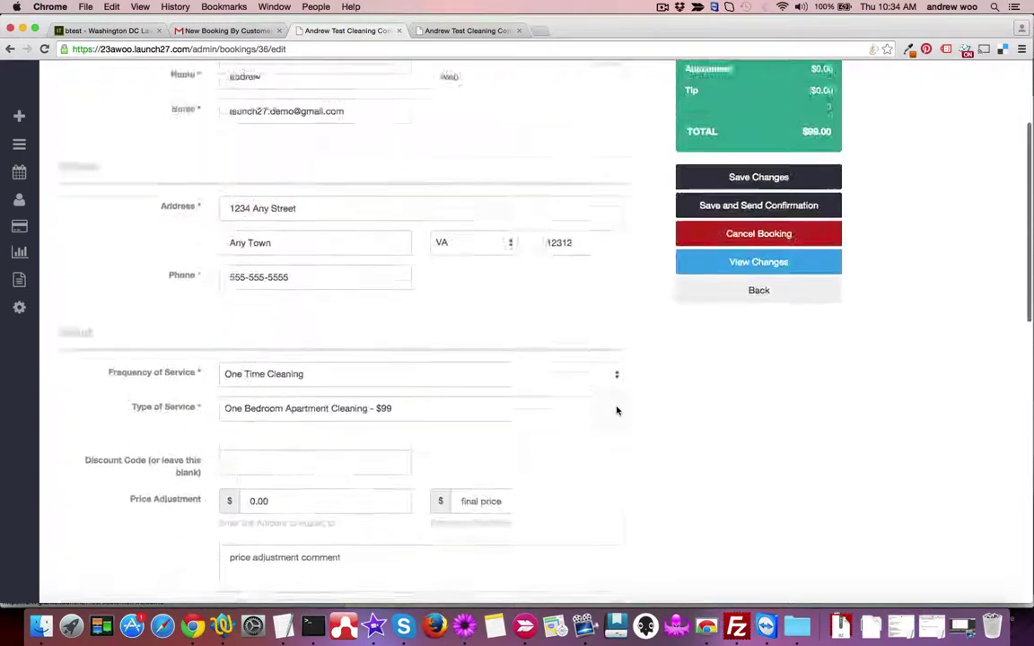
{"action": "scroll", "coordinate": [616, 411], "scroll_direction": "up", "scroll_amount": 4}
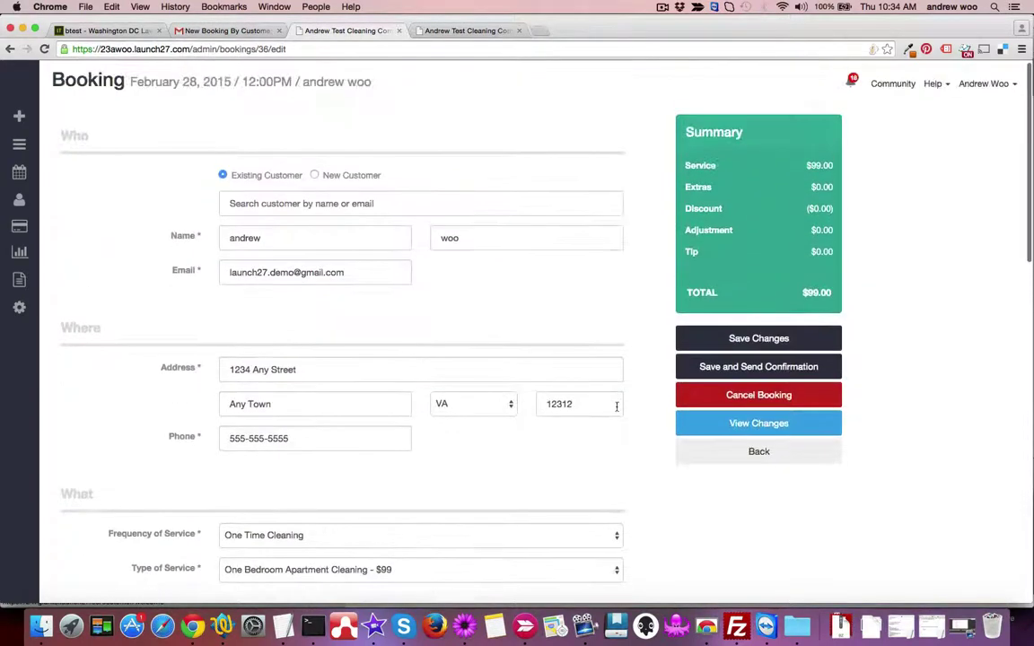
{"action": "left_click", "coordinate": [817, 369]}
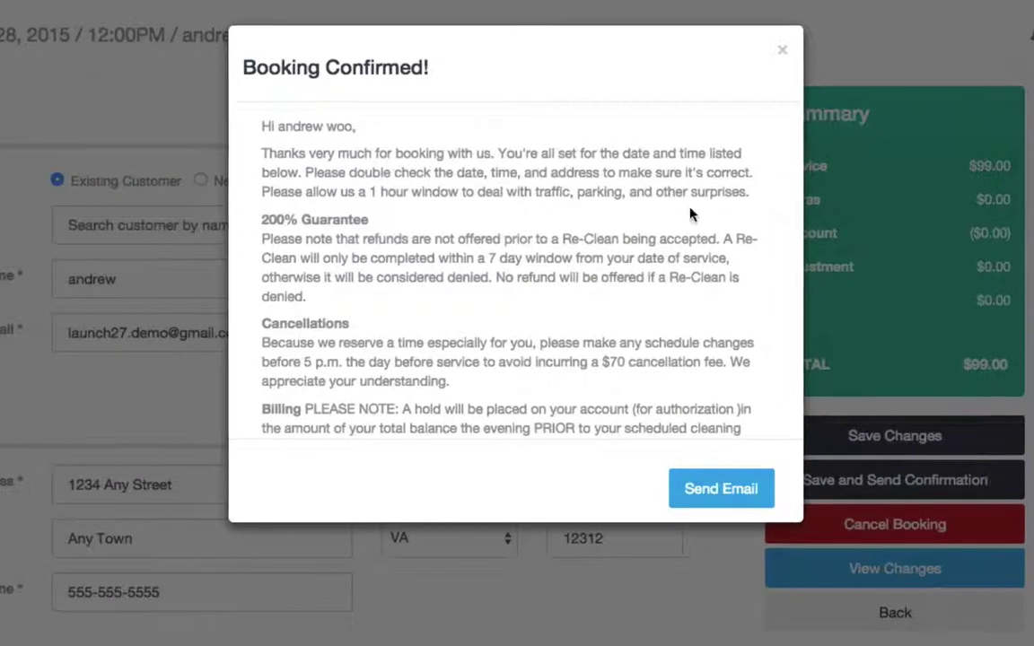
- Read through the booking confirmation email's policies and booking details, and send it to the customer
{"action": "scroll", "coordinate": [407, 170], "scroll_direction": "down", "scroll_amount": 3}
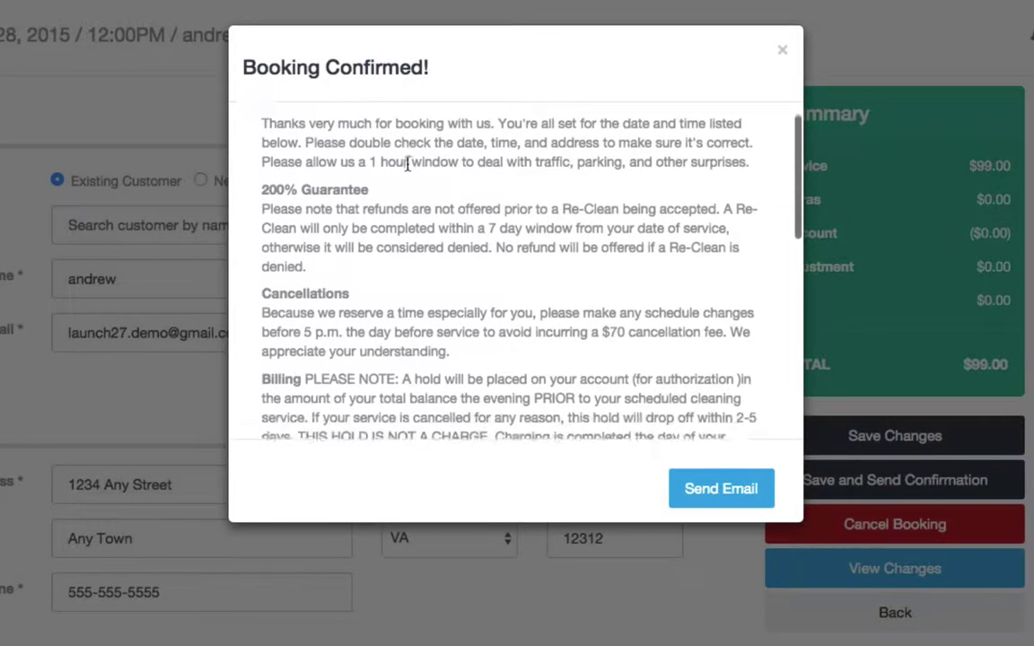
{"action": "scroll", "coordinate": [406, 163], "scroll_direction": "down", "scroll_amount": 9}
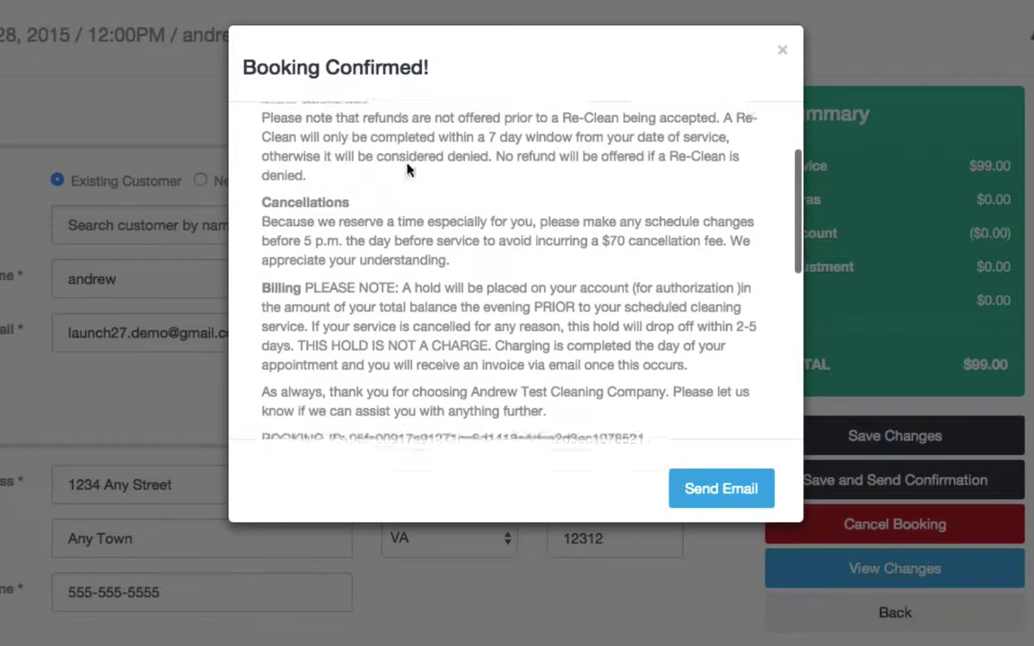
{"action": "scroll", "coordinate": [406, 164], "scroll_direction": "down", "scroll_amount": 6}
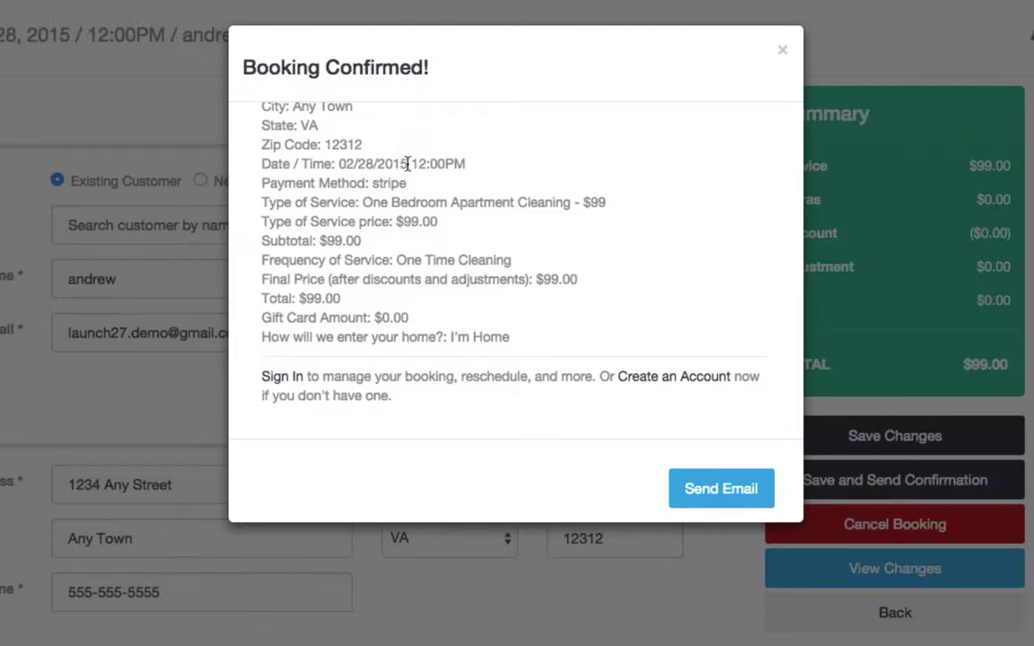
{"action": "scroll", "coordinate": [408, 168], "scroll_direction": "up", "scroll_amount": 4}
{"action": "scroll", "coordinate": [408, 163], "scroll_direction": "down", "scroll_amount": 4}
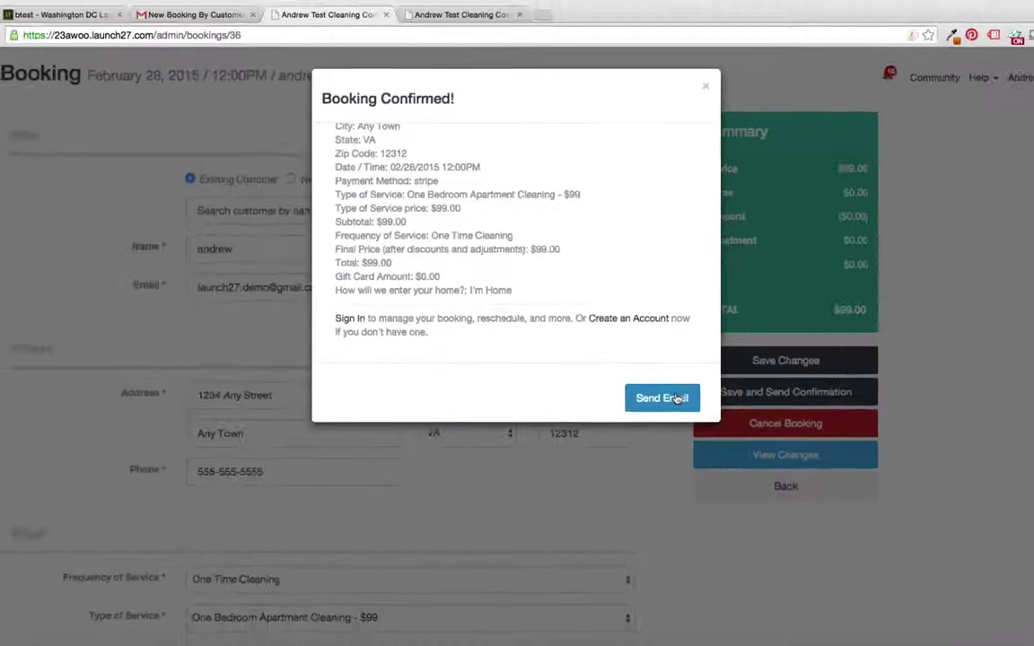
{"action": "left_click", "coordinate": [675, 397]}
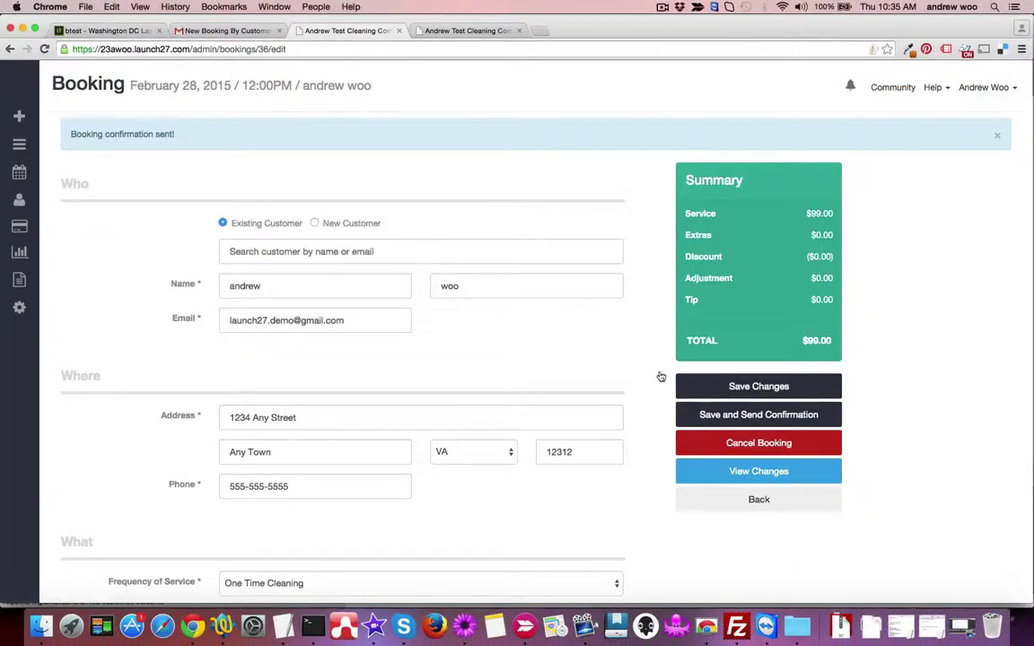